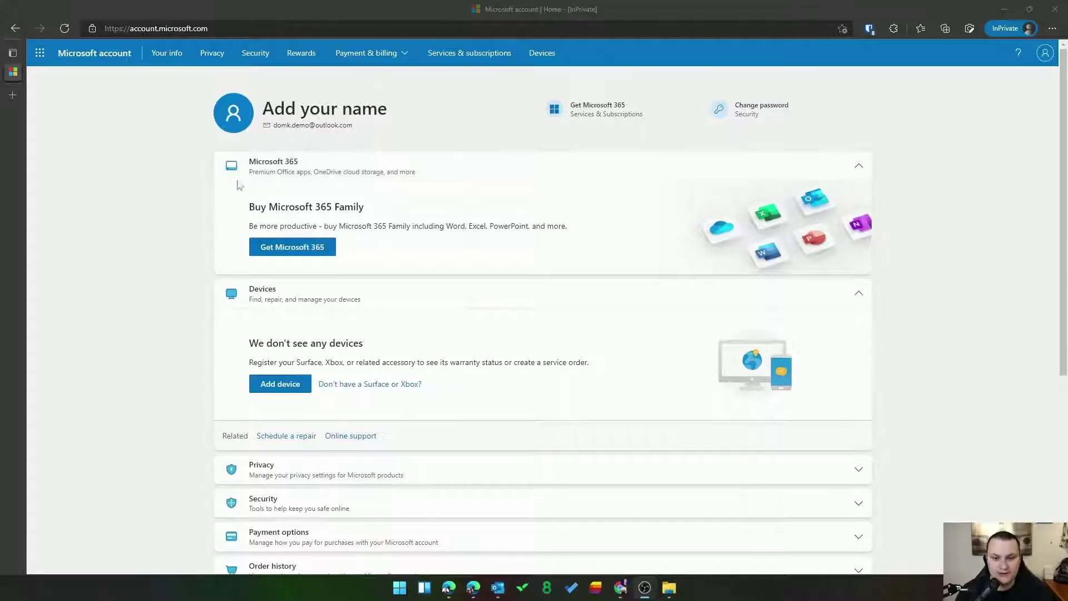
- Collapse Microsoft 365 and Devices, expand Security, and go to the Security dashboard
{"action": "left_click", "coordinate": [865, 173]}
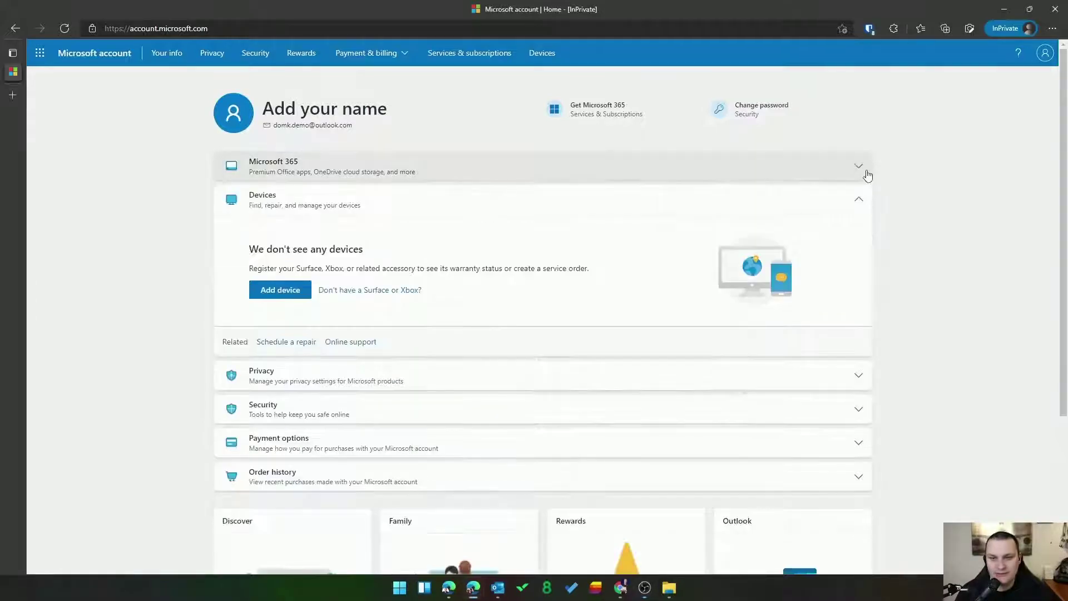
{"action": "left_click", "coordinate": [865, 206]}
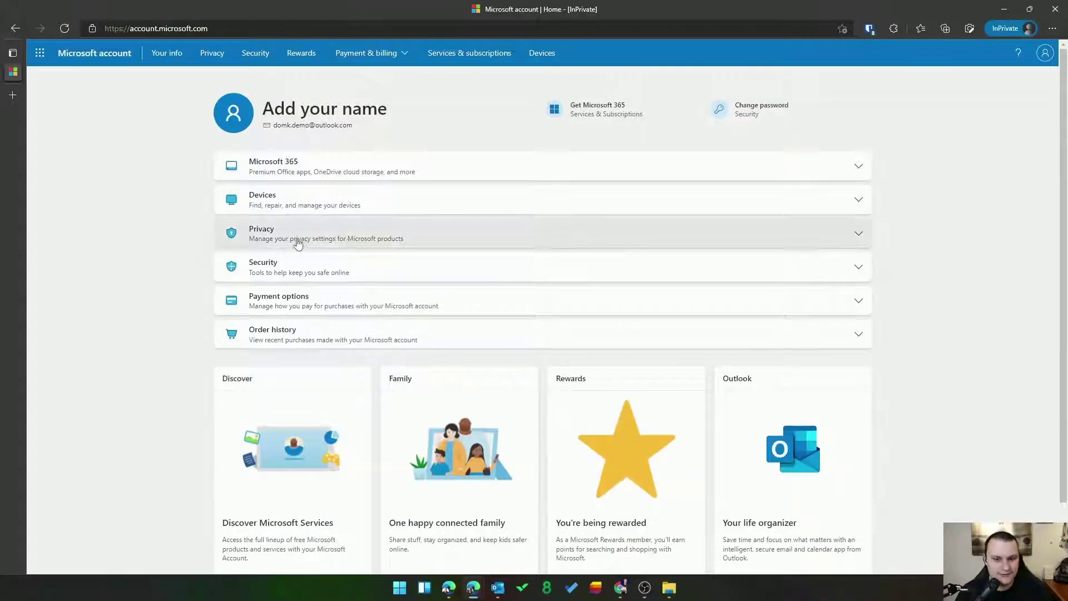
{"action": "left_click", "coordinate": [863, 275]}
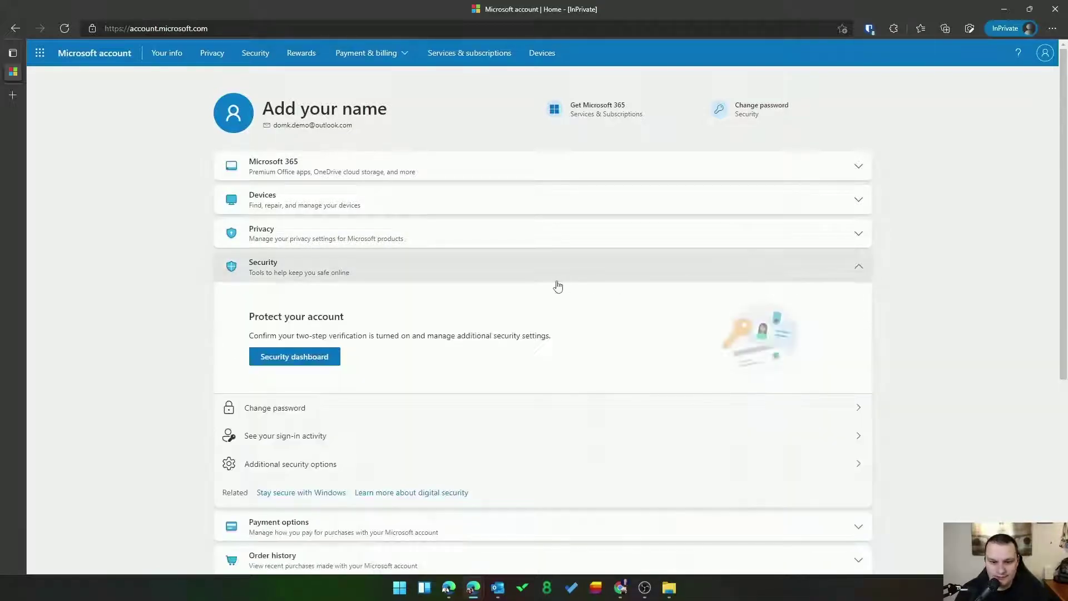
{"action": "left_click", "coordinate": [320, 363]}
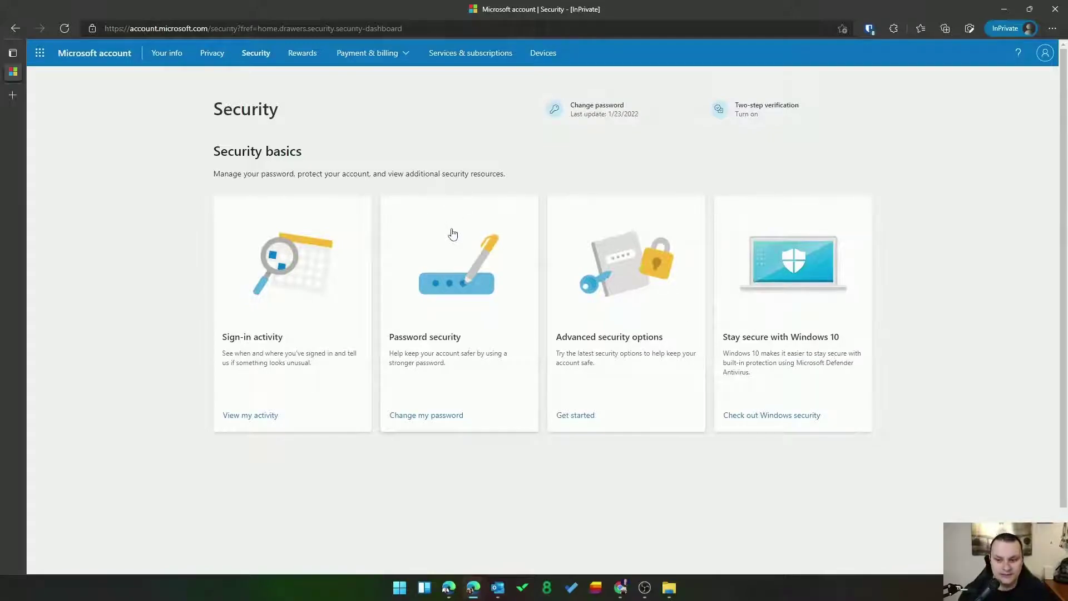
- From Advanced security options, add a new sign-in method and choose Use a security key
{"action": "left_click", "coordinate": [576, 415]}
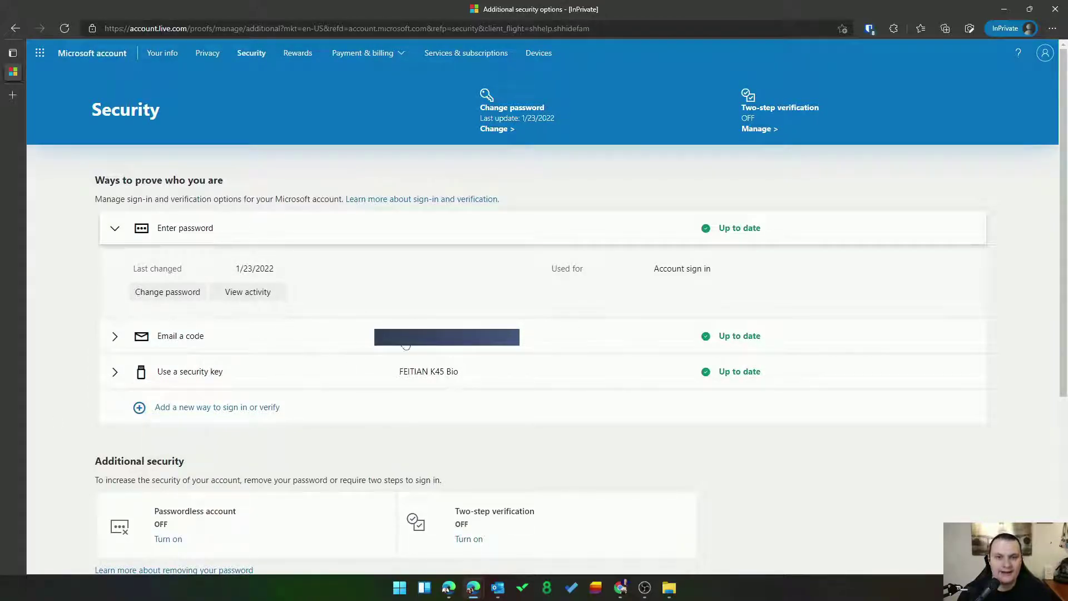
{"action": "left_click", "coordinate": [228, 415]}
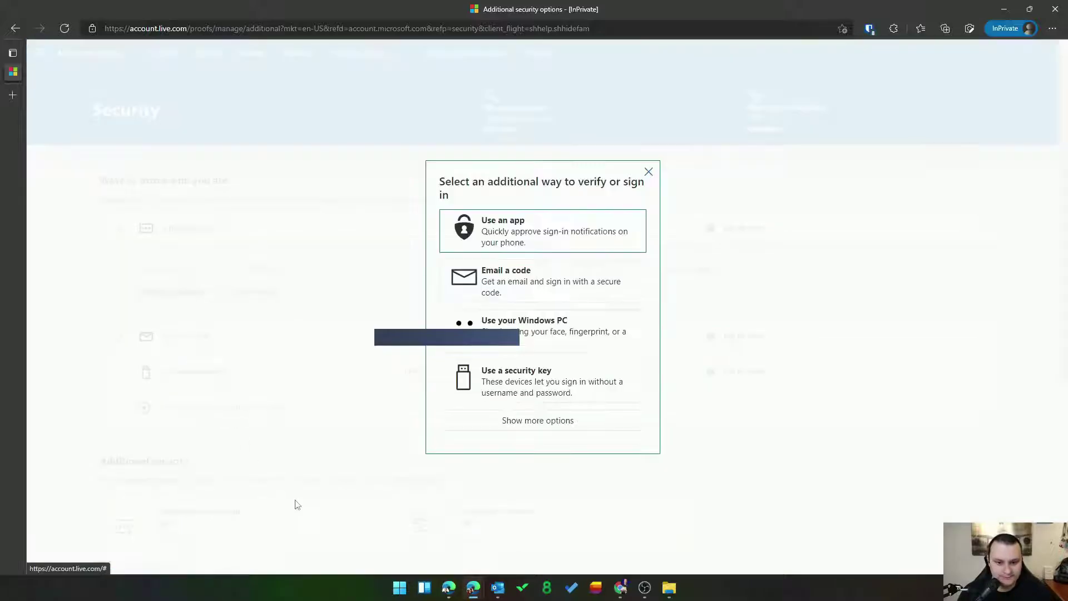
{"action": "left_click", "coordinate": [648, 172]}
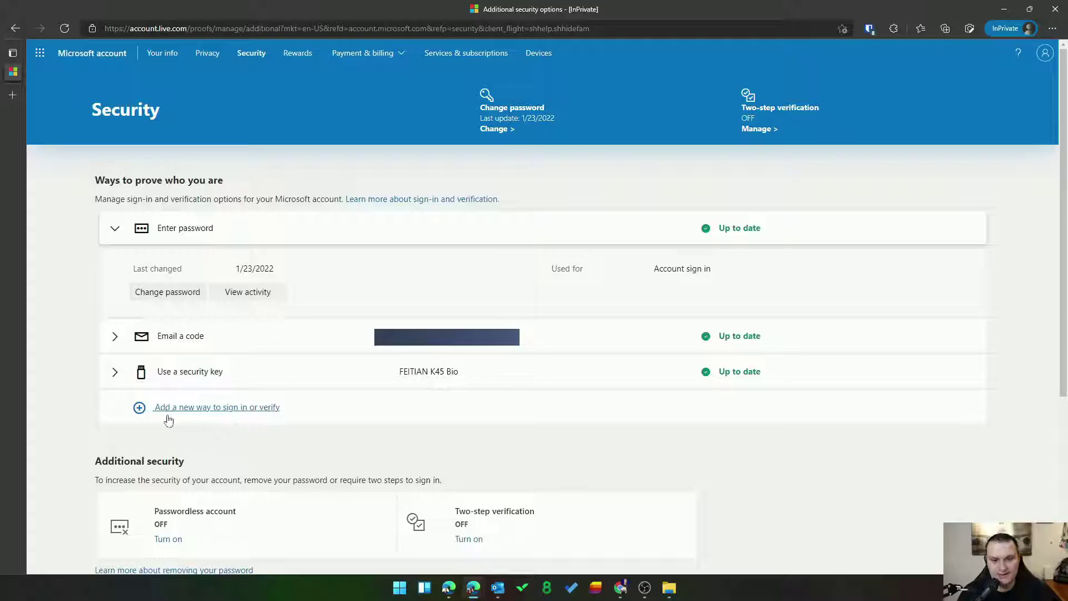
{"action": "left_click", "coordinate": [256, 414]}
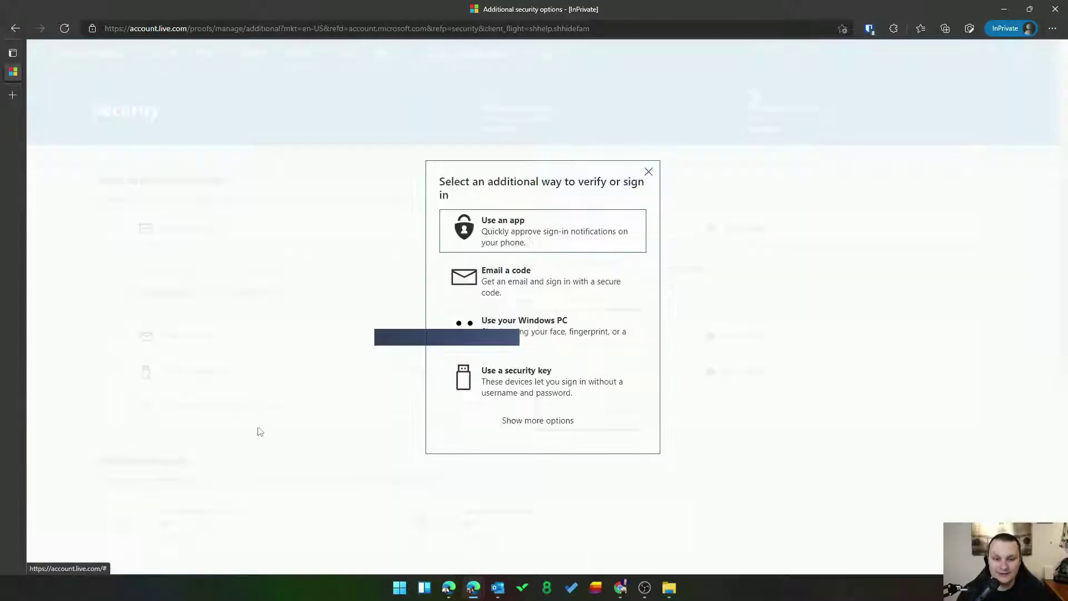
{"action": "left_click", "coordinate": [580, 391]}
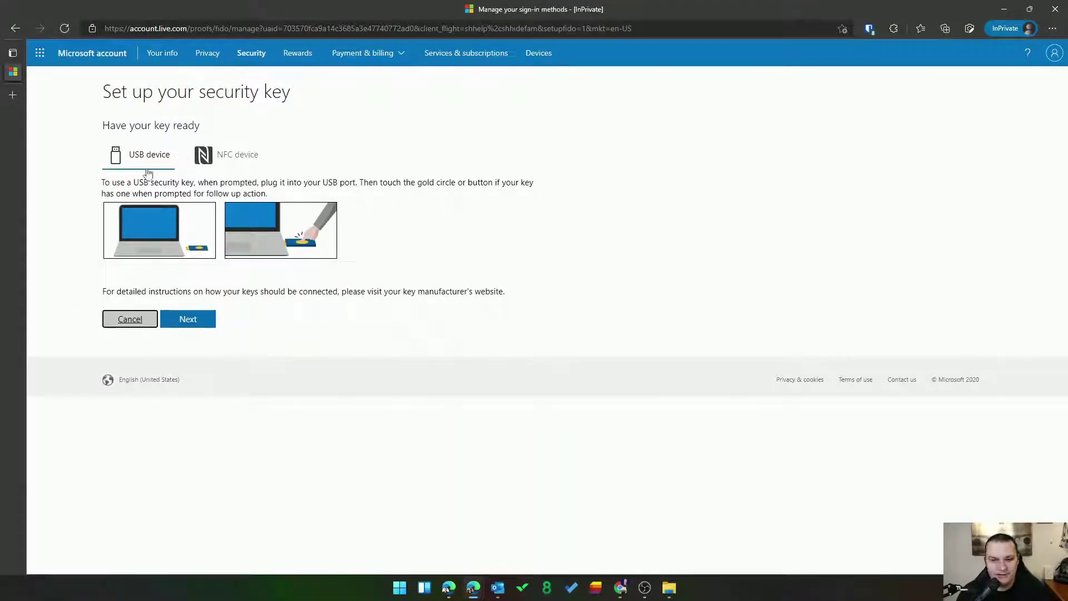
- Register the USB security key, approving both Windows Security prompts and entering the key's PIN
{"action": "left_click", "coordinate": [203, 325]}
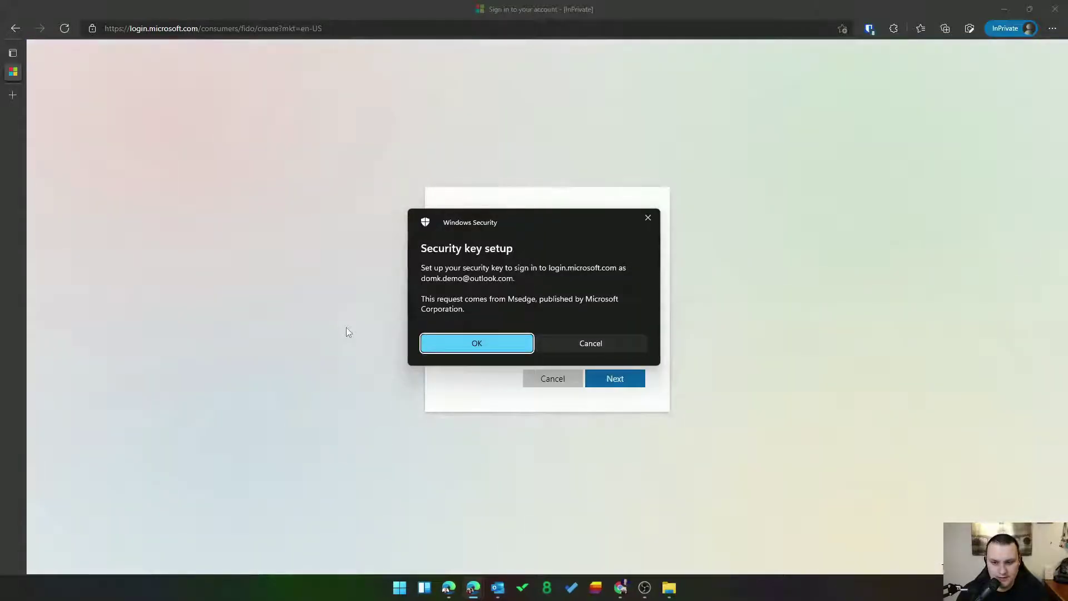
{"action": "left_click", "coordinate": [509, 345]}
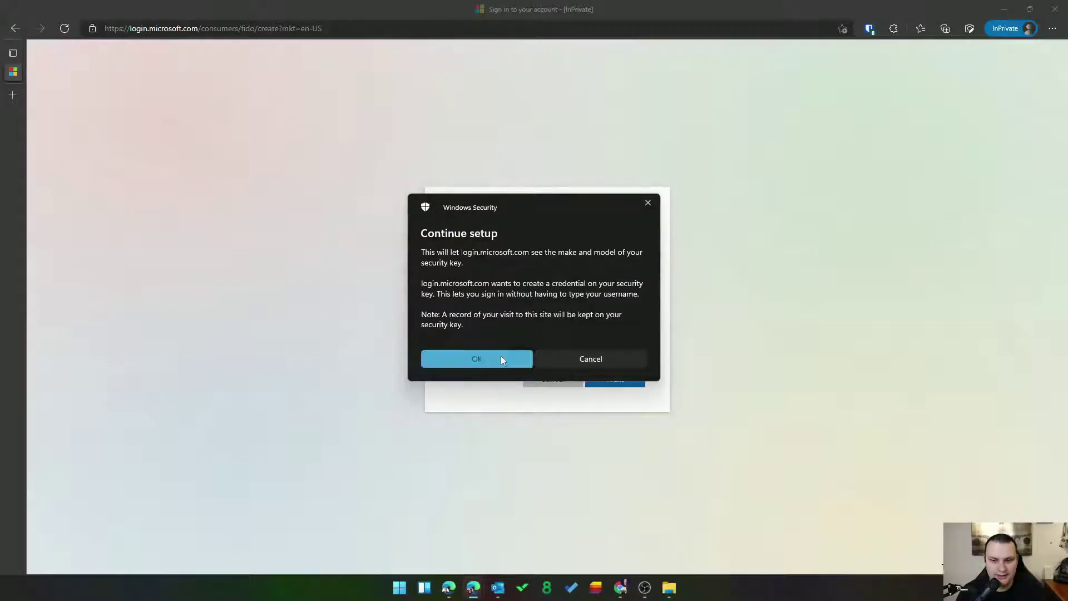
{"action": "left_click", "coordinate": [502, 355]}
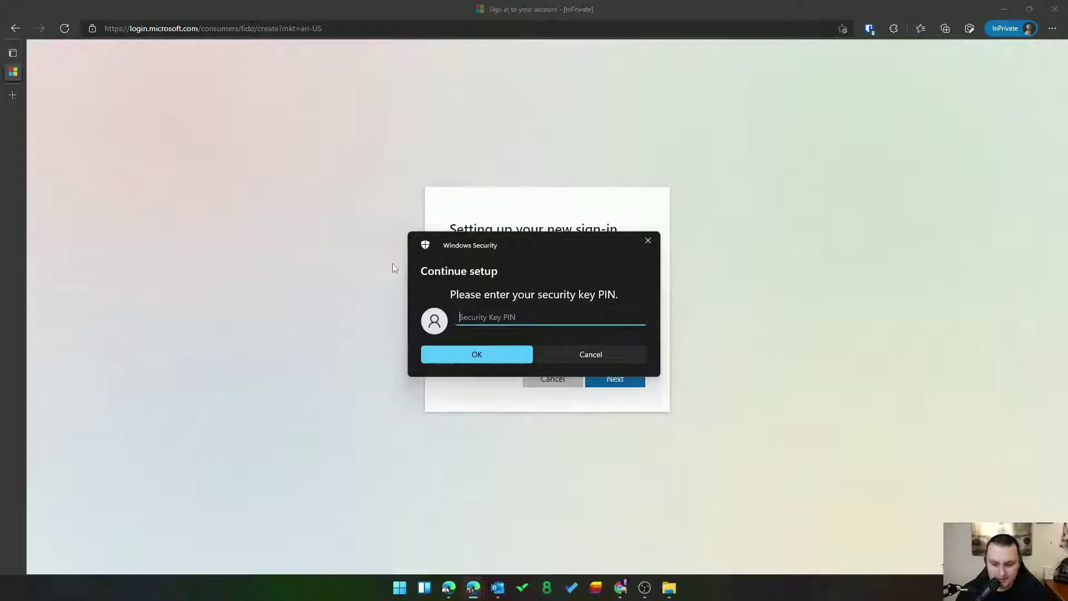
{"action": "type", "text": "•••••"}
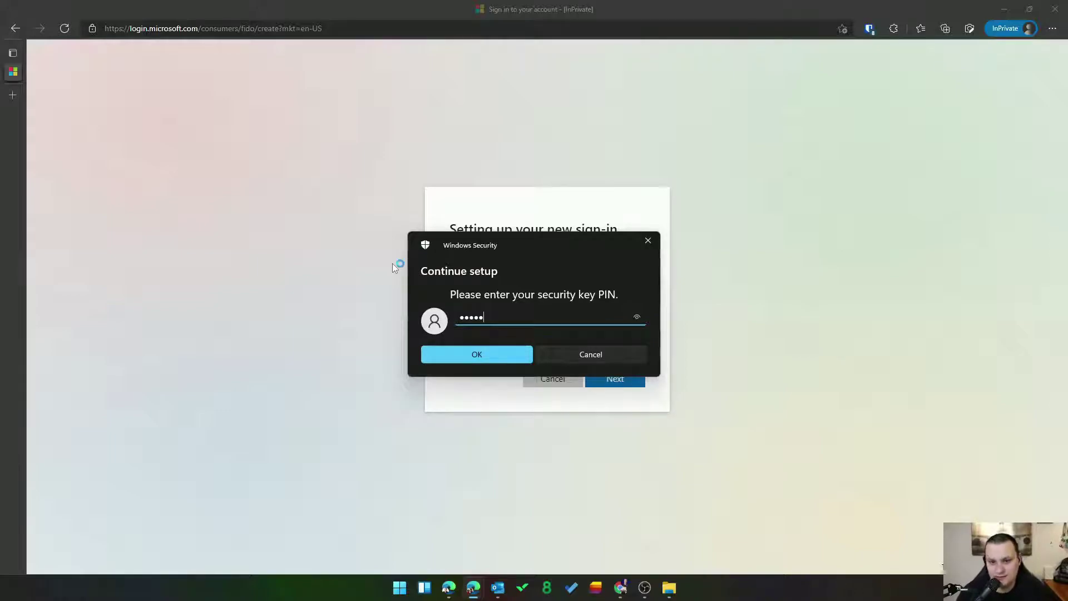
{"action": "key", "text": "Return"}
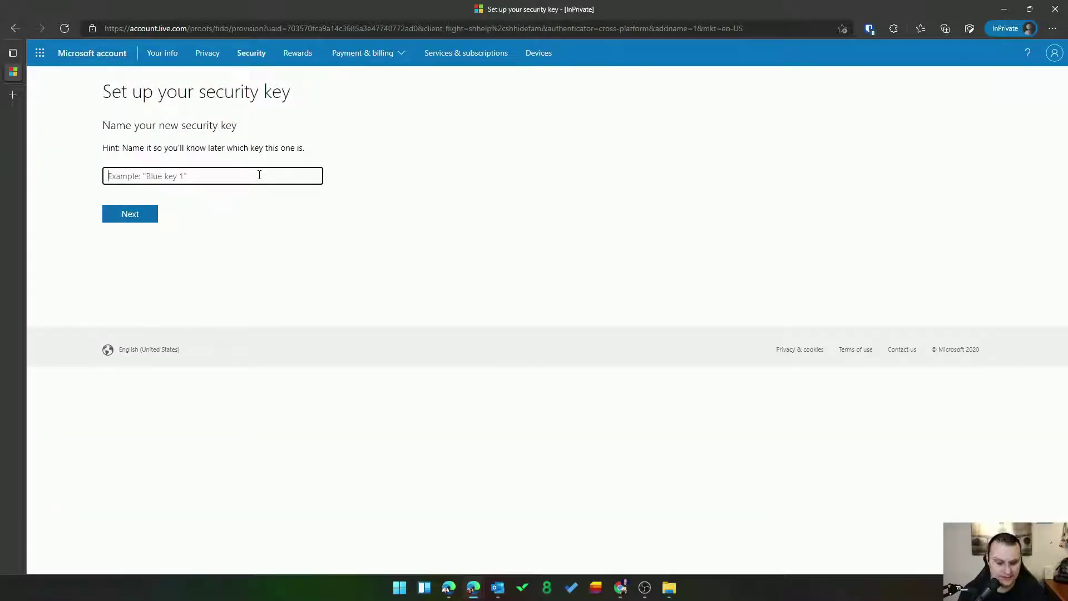
- Name the new security key 'FEITIAN K40' and finish the setup
{"action": "type", "text": "Feitian"}
{"action": "key", "text": "BackSpace"}
{"action": "key", "text": "BackSpace"}
{"action": "key", "text": "BackSpace"}
{"action": "key", "text": "BackSpace"}
{"action": "key", "text": "BackSpace"}
{"action": "type", "text": "E"}
{"action": "key", "text": "BackSpace"}
{"action": "key", "text": "BackSpace"}
{"action": "type", "text": "EITIAN K40"}
{"action": "key", "text": "Return"}
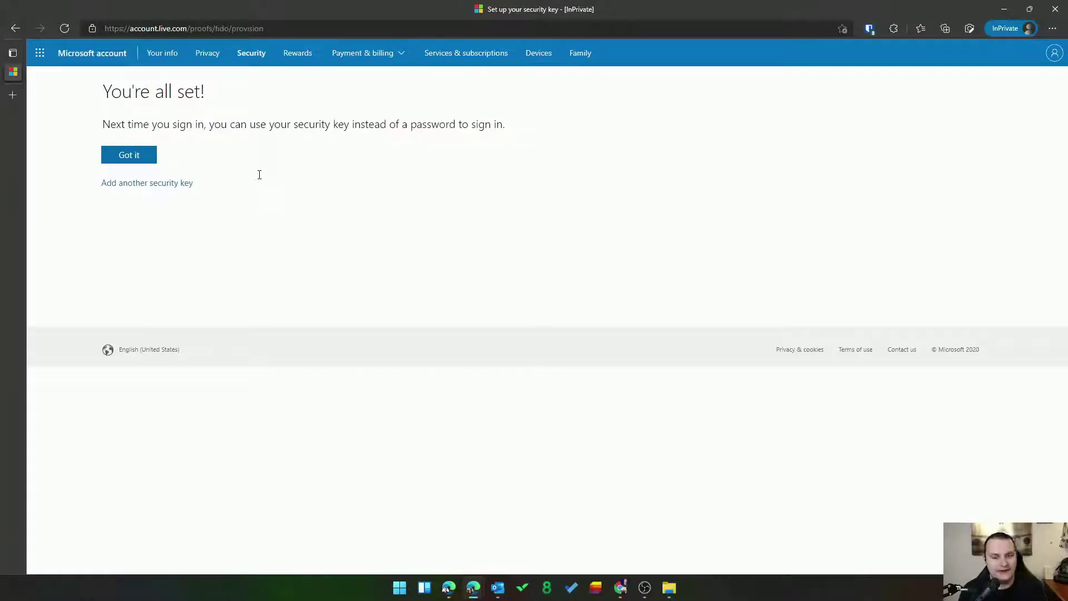
{"action": "left_click", "coordinate": [147, 160]}
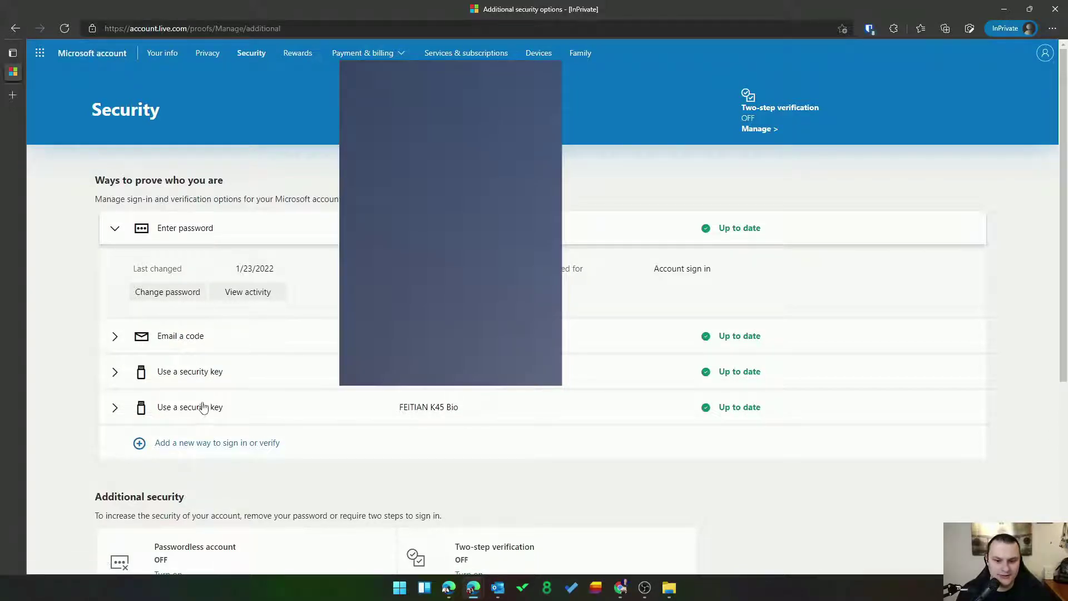
{"action": "scroll", "coordinate": [203, 408], "scroll_direction": "down", "scroll_amount": 3}
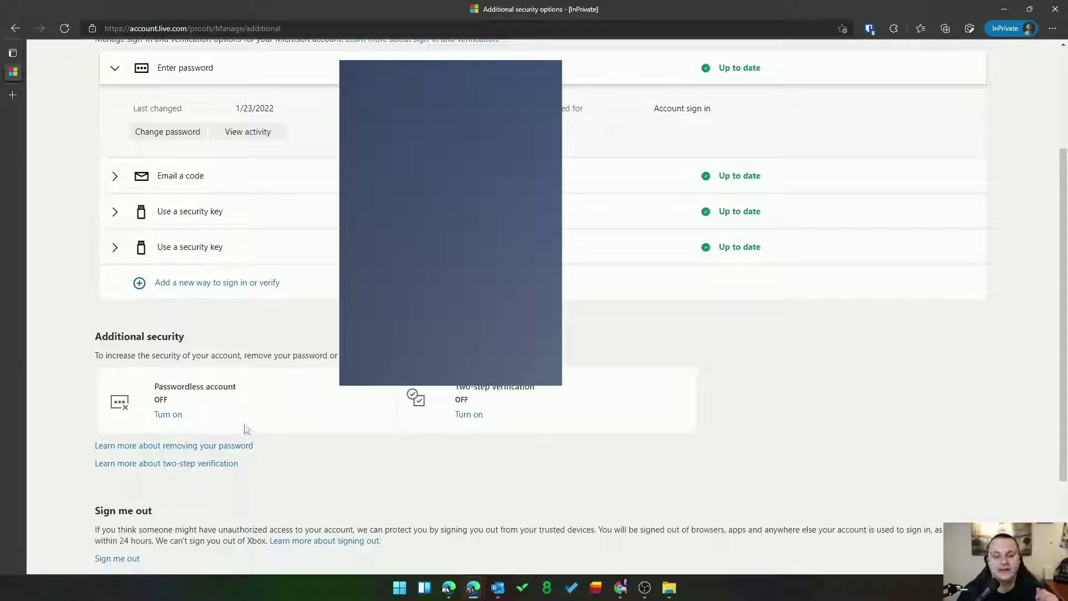
{"action": "scroll", "coordinate": [194, 422], "scroll_direction": "down", "scroll_amount": 2}
{"action": "scroll", "coordinate": [238, 400], "scroll_direction": "up", "scroll_amount": 4}
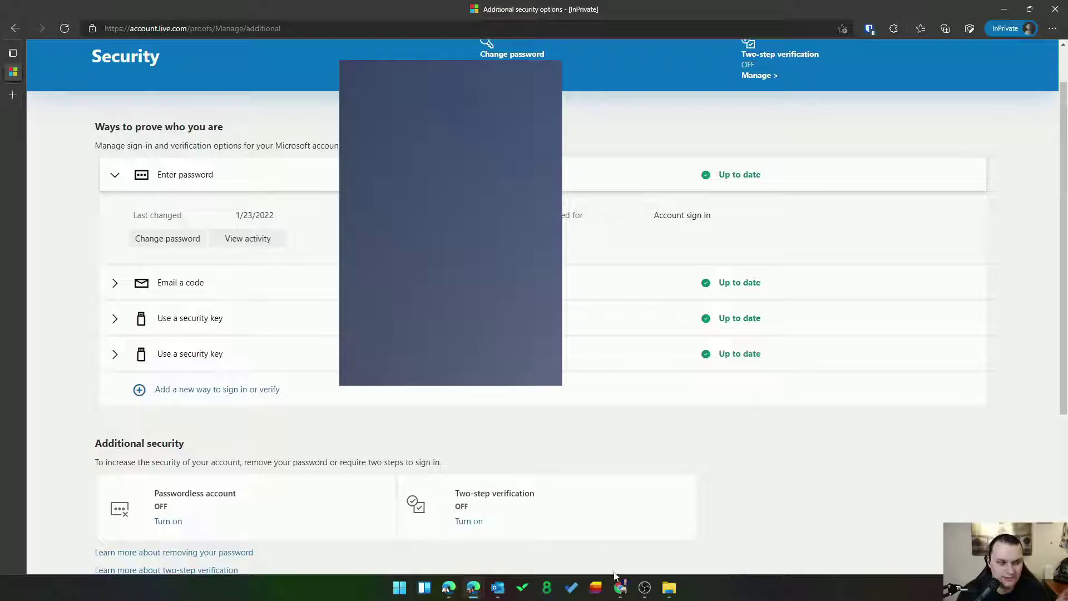
- Load account.microsoft.com in the incognito Chrome window
{"action": "left_click", "coordinate": [623, 593]}
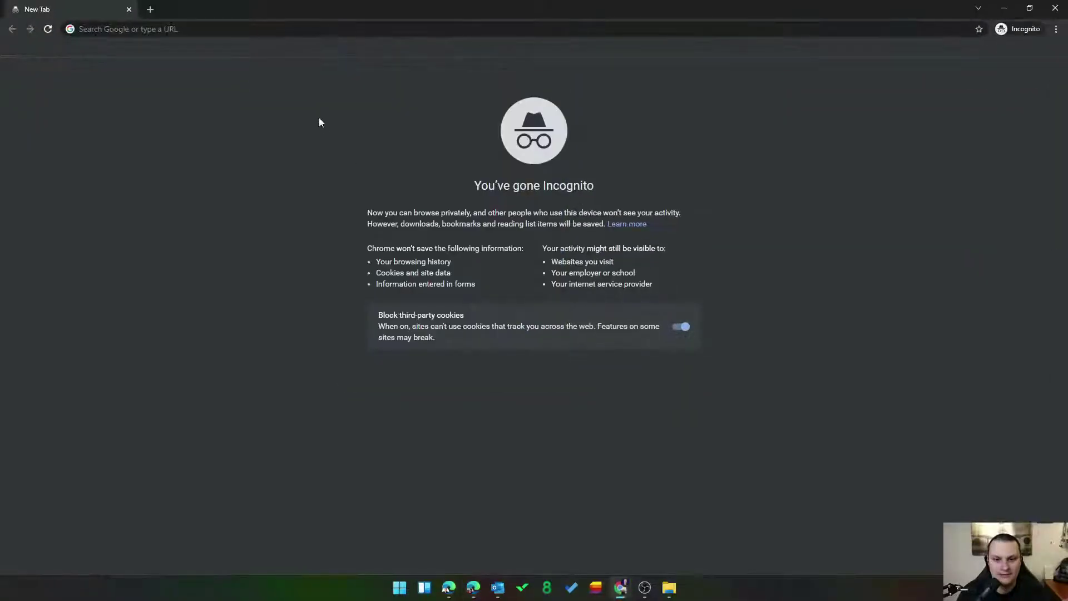
{"action": "left_click", "coordinate": [170, 29]}
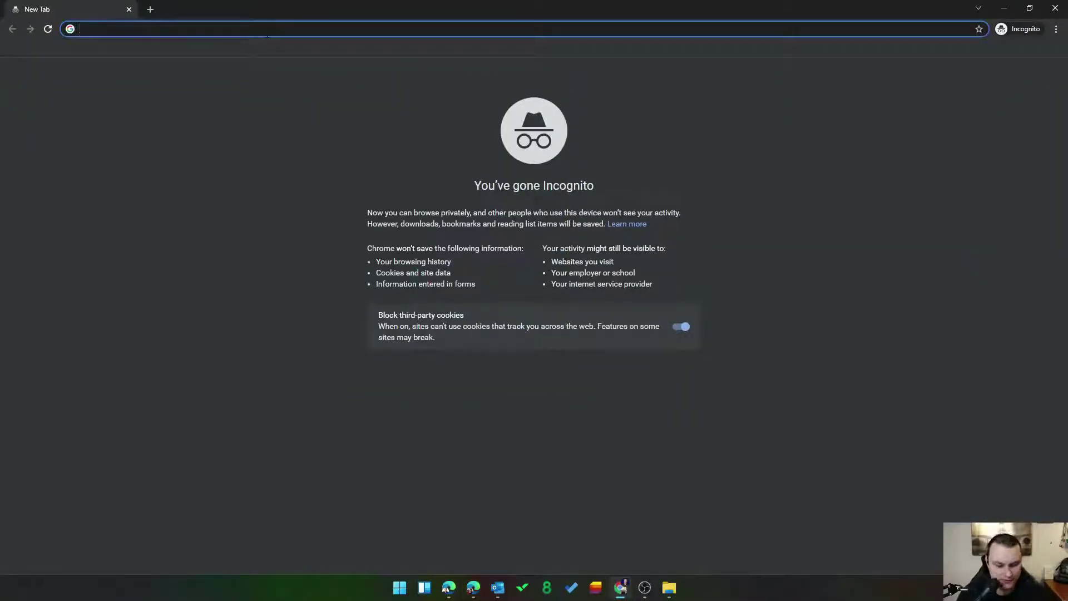
{"action": "type", "text": "account.micro"}
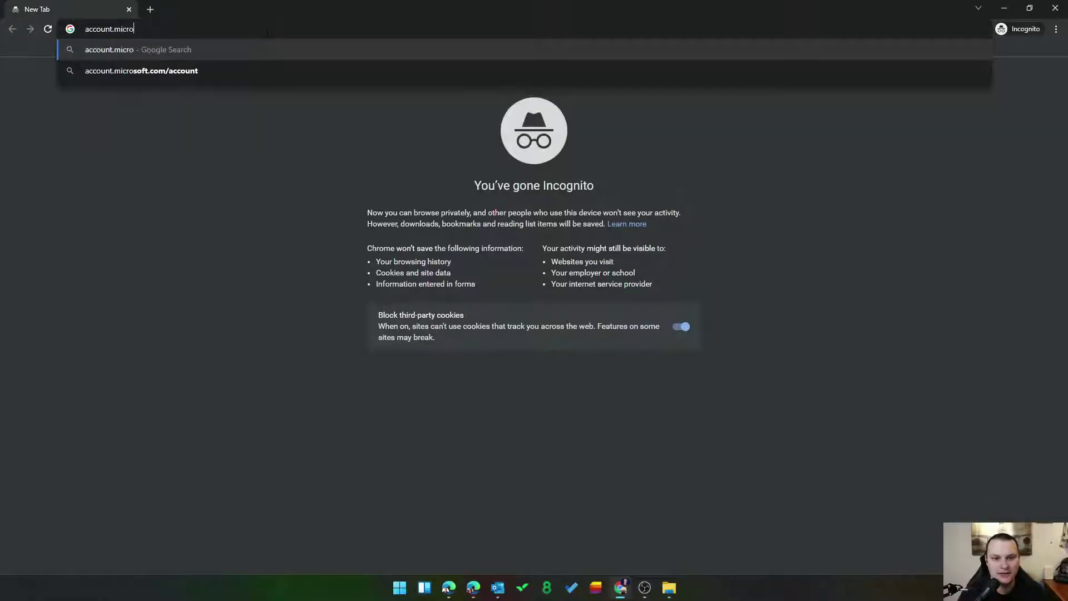
{"action": "type", "text": "sof"}
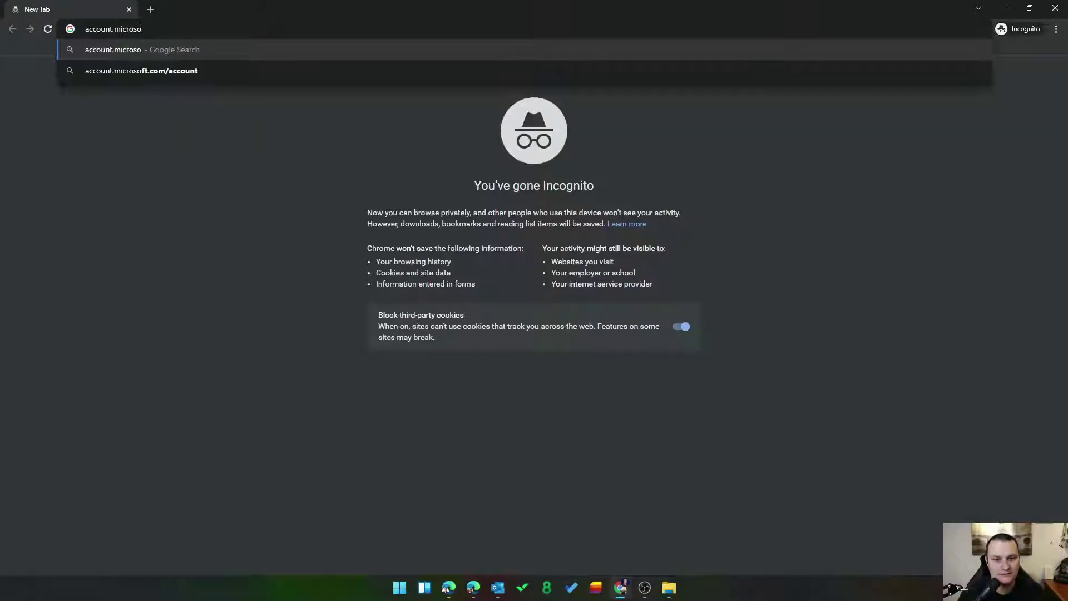
{"action": "type", "text": "t.com"}
{"action": "key", "text": "Return"}
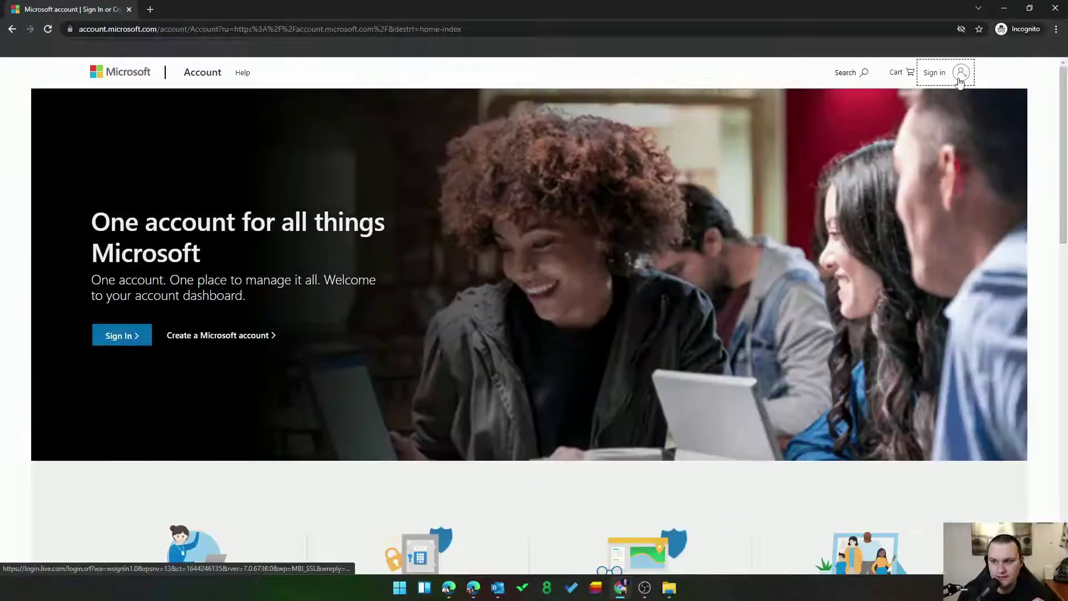
- Sign in with a security key instead of a password, entering the key's PIN
{"action": "left_click", "coordinate": [961, 73]}
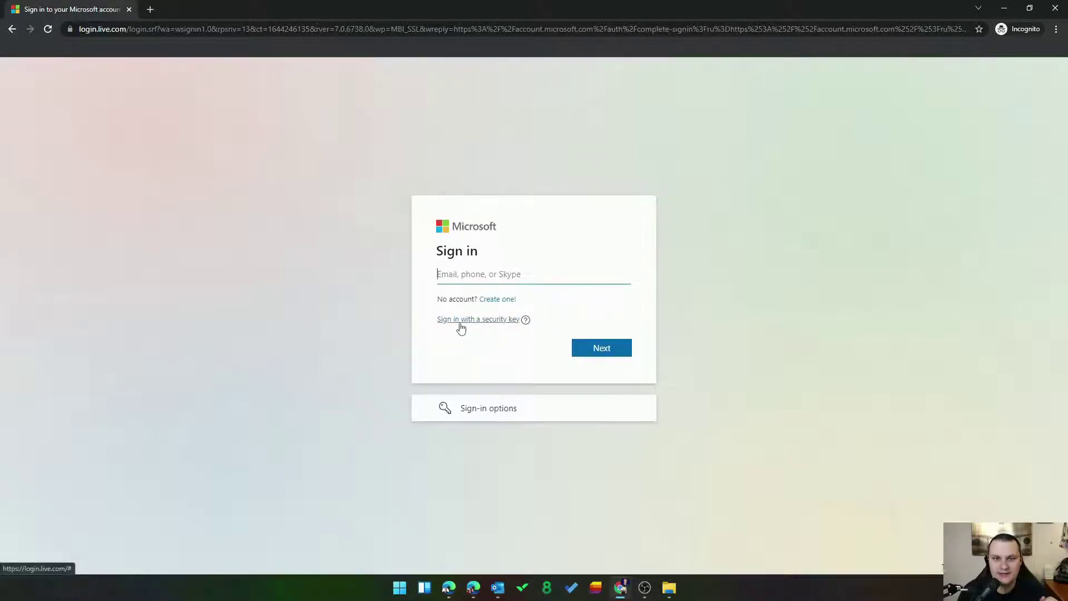
{"action": "left_click", "coordinate": [460, 324]}
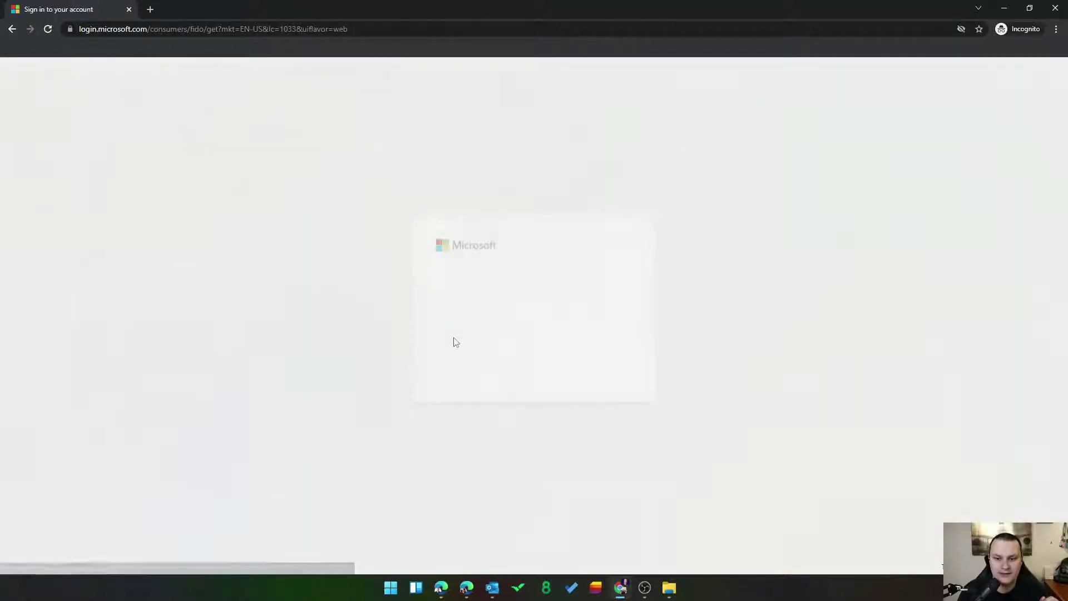
{"action": "type", "text": "••••"}
{"action": "key", "text": "Return"}
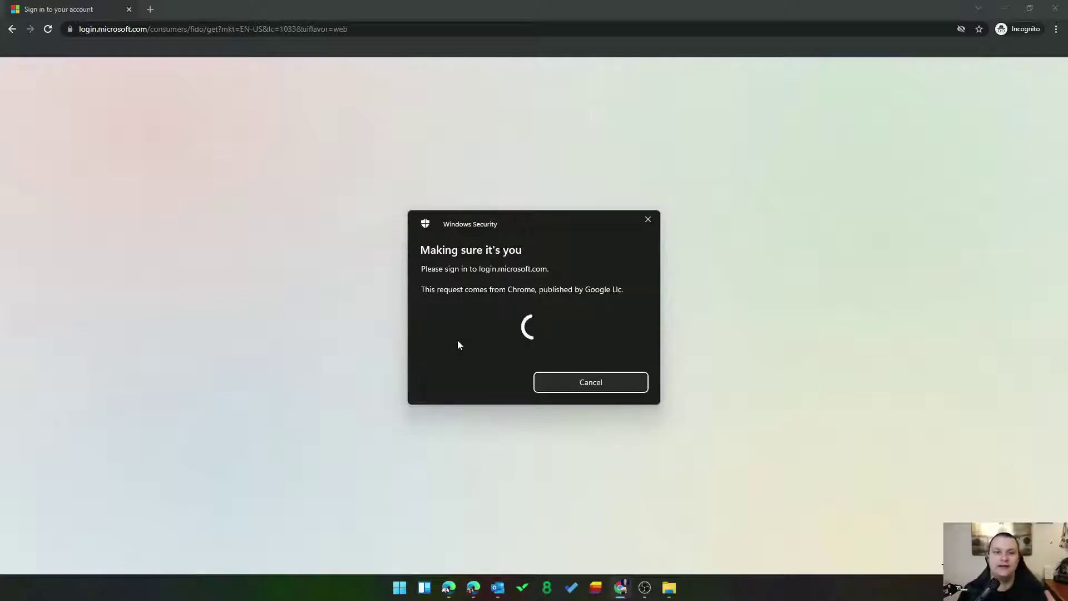